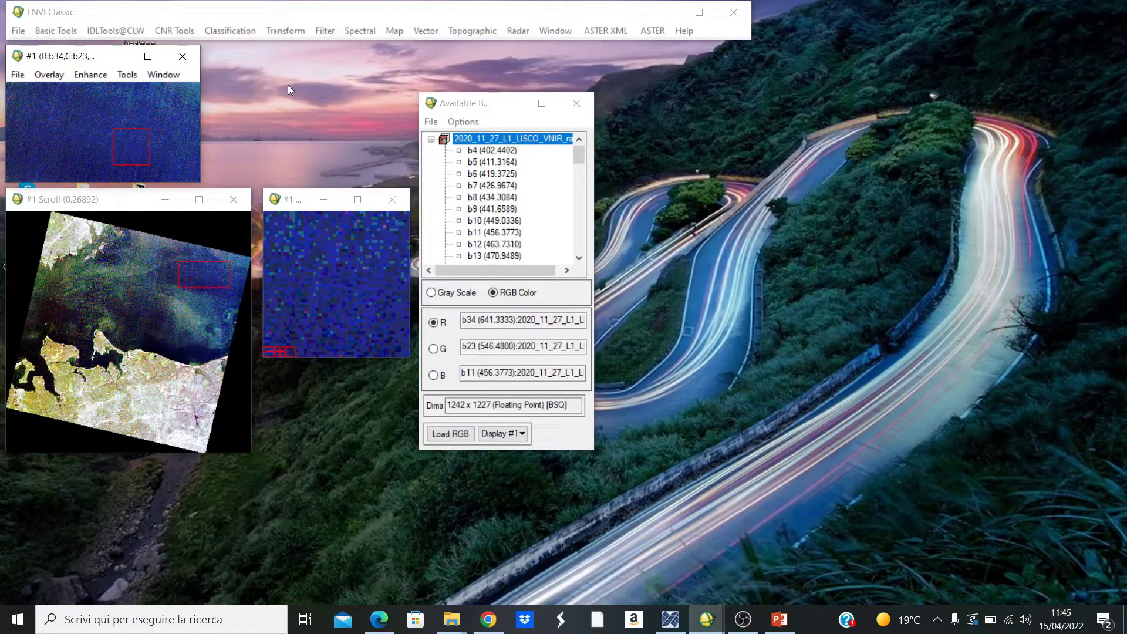
# Step: Reposition the red zoom box in the #1 image window onto an open-water patch
pyautogui.click(173, 112)
pyautogui.click(108, 111)
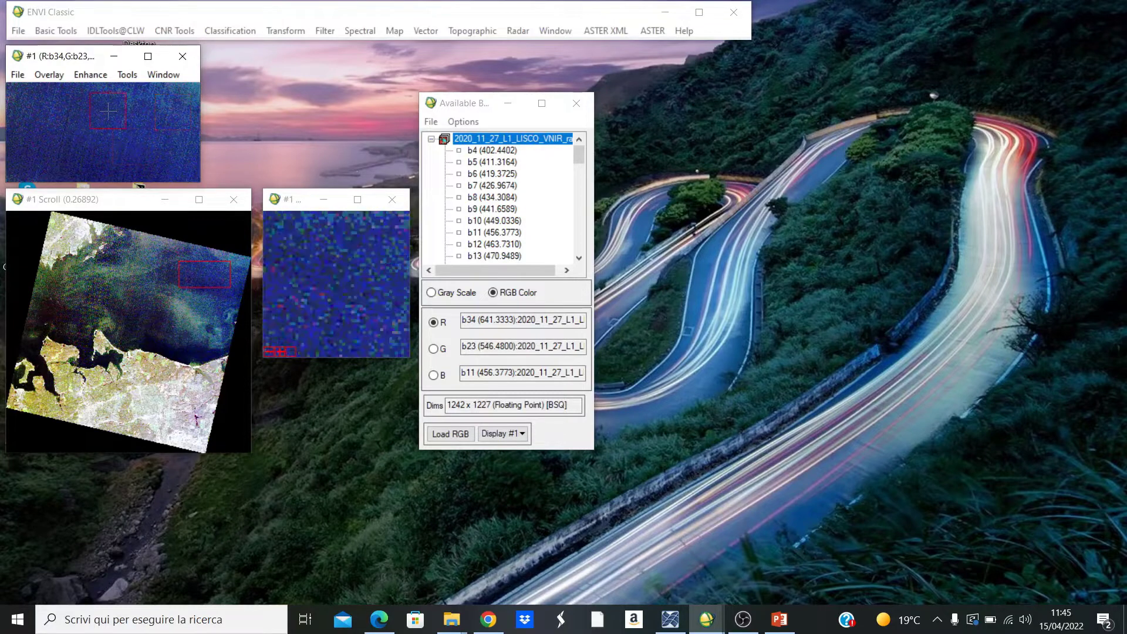
pyautogui.click(85, 146)
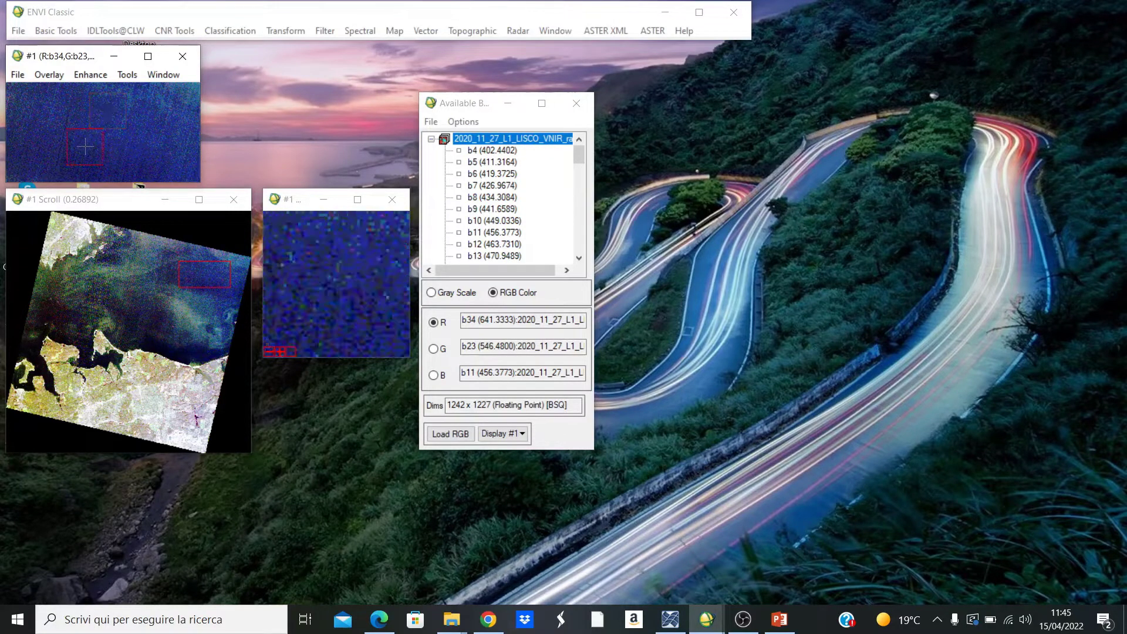
pyautogui.click(130, 149)
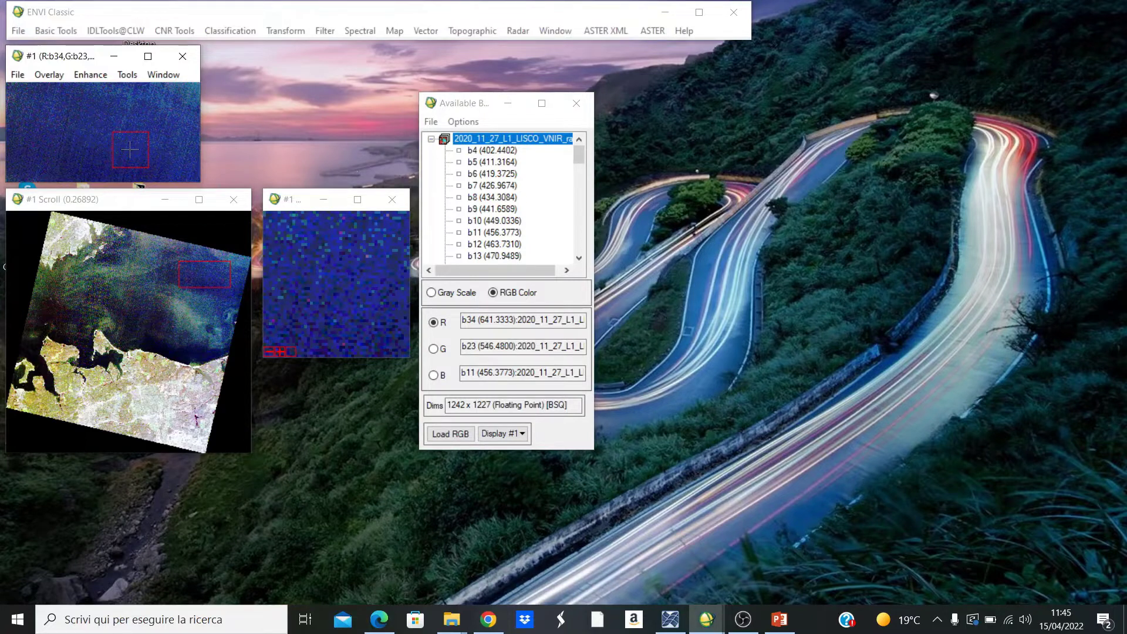
# Step: Open the Z Profile (Spectrum) plot and set its averaging window to 30 x 30 pixels
pyautogui.rightClick(129, 150)
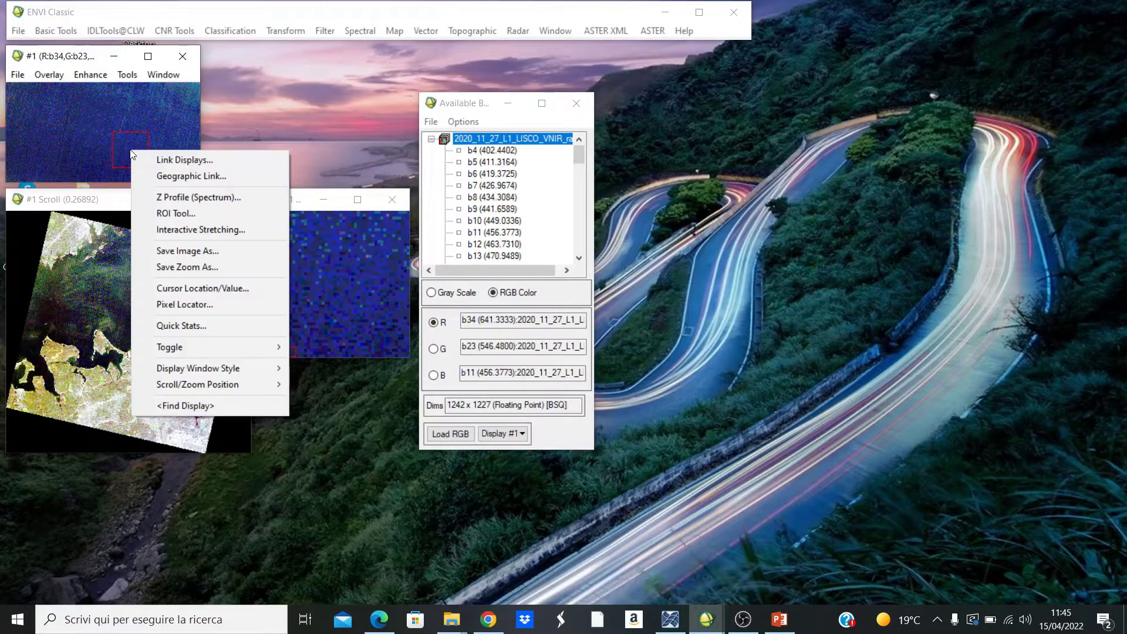
pyautogui.click(170, 202)
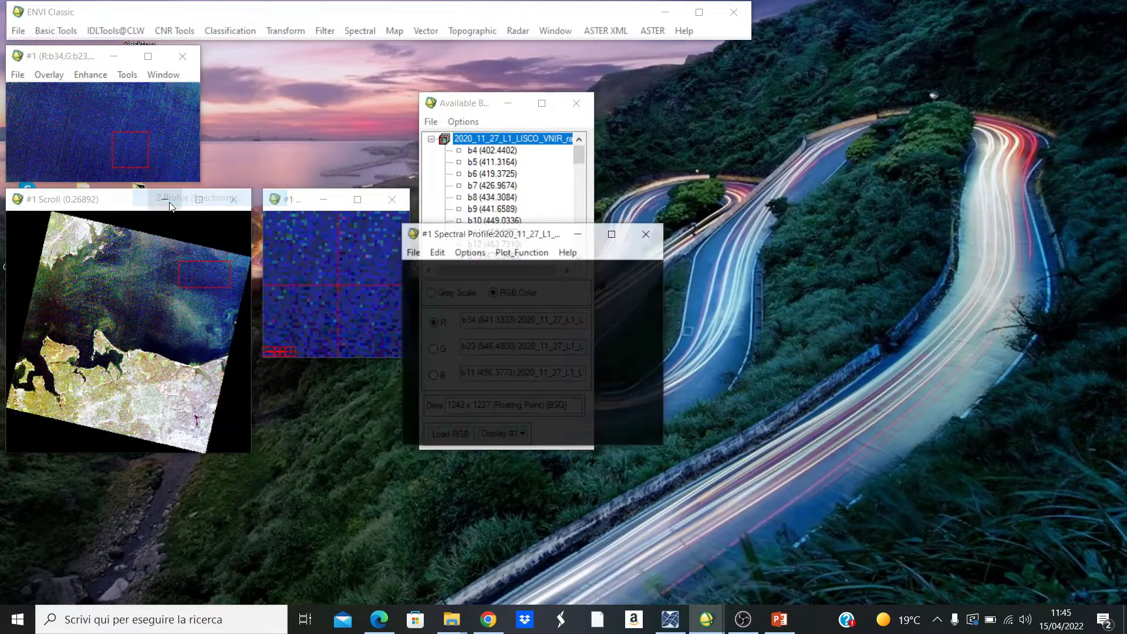
pyautogui.click(471, 252)
pyautogui.click(501, 402)
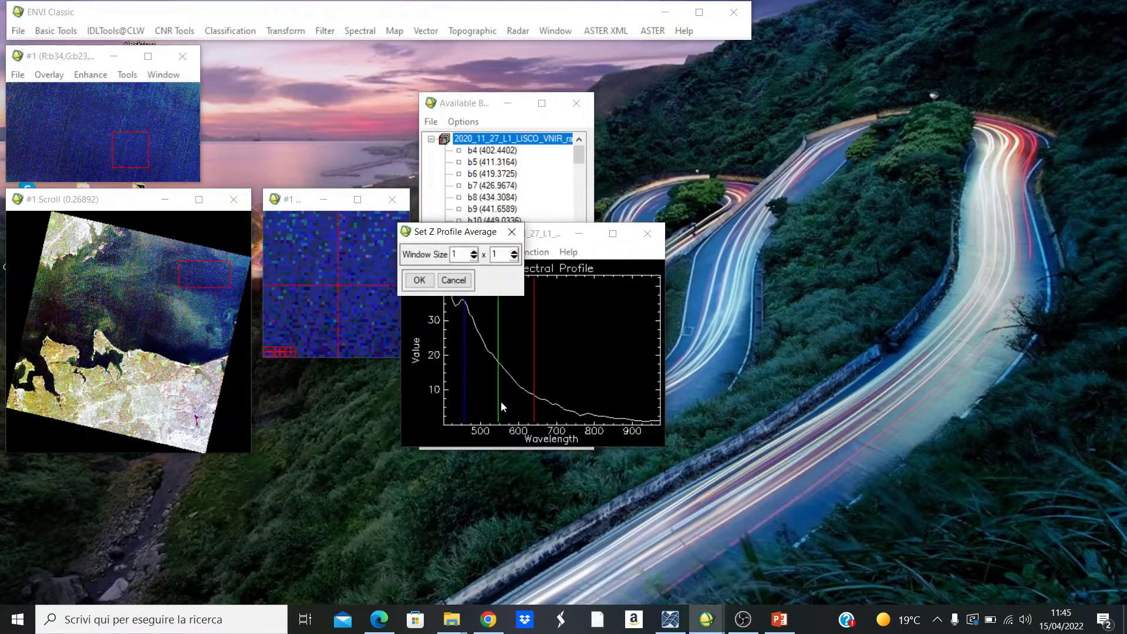
pyautogui.doubleClick(455, 254)
pyautogui.write('3')
pyautogui.write('0')
pyautogui.doubleClick(496, 255)
pyautogui.write('3')
pyautogui.write('0')
pyautogui.click(431, 279)
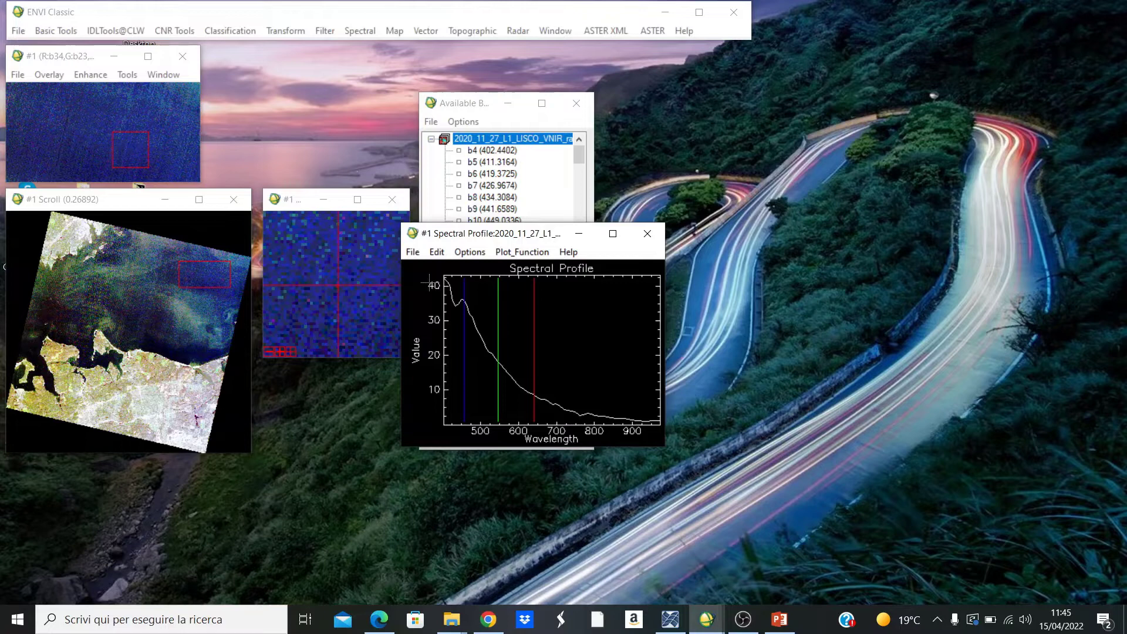
# Step: Save the spectral profile plot as ASCII and close the Spectral Profile window
pyautogui.hotkey('alt', 'f')
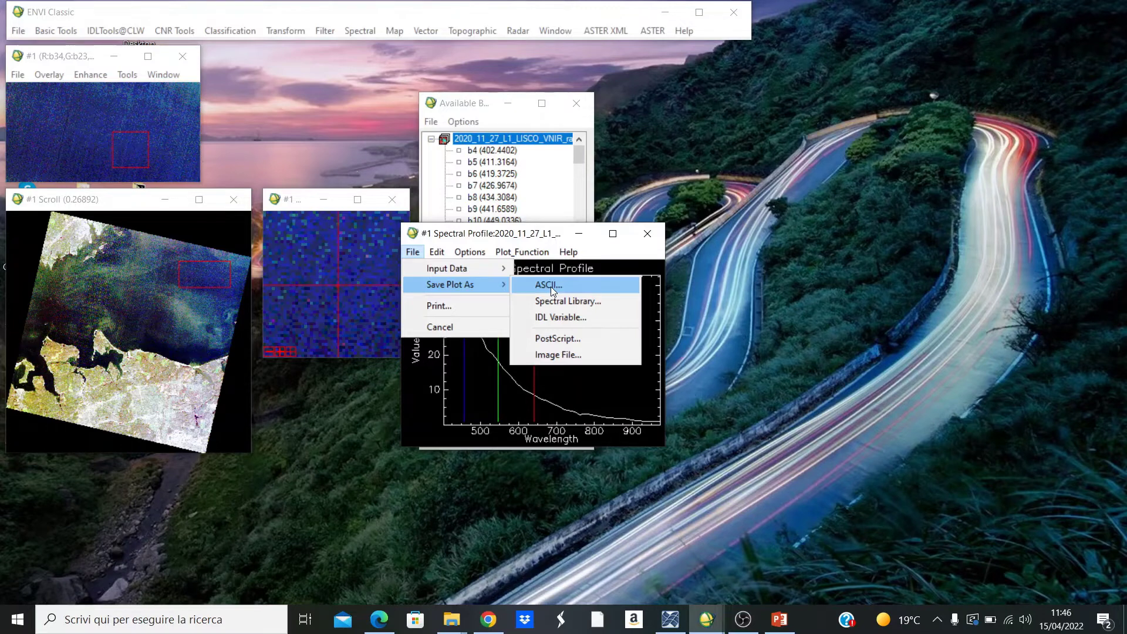
pyautogui.click(647, 233)
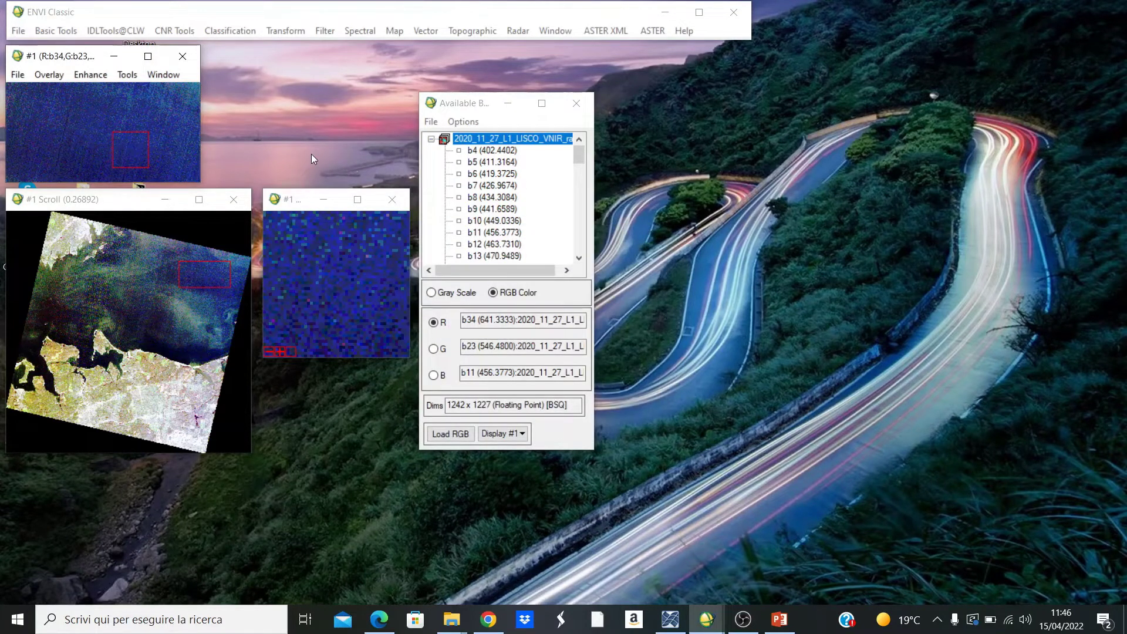
# Step: Run Get noise from the IDLTools@CLW menu to plot the stddev semivariogram
pyautogui.click(100, 32)
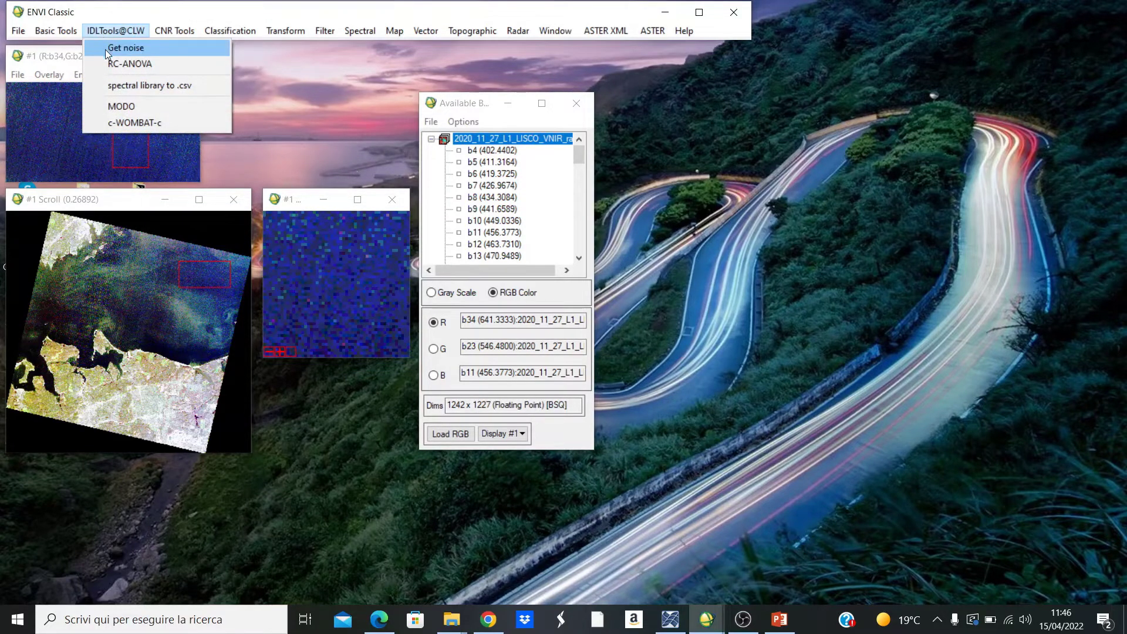
pyautogui.click(106, 50)
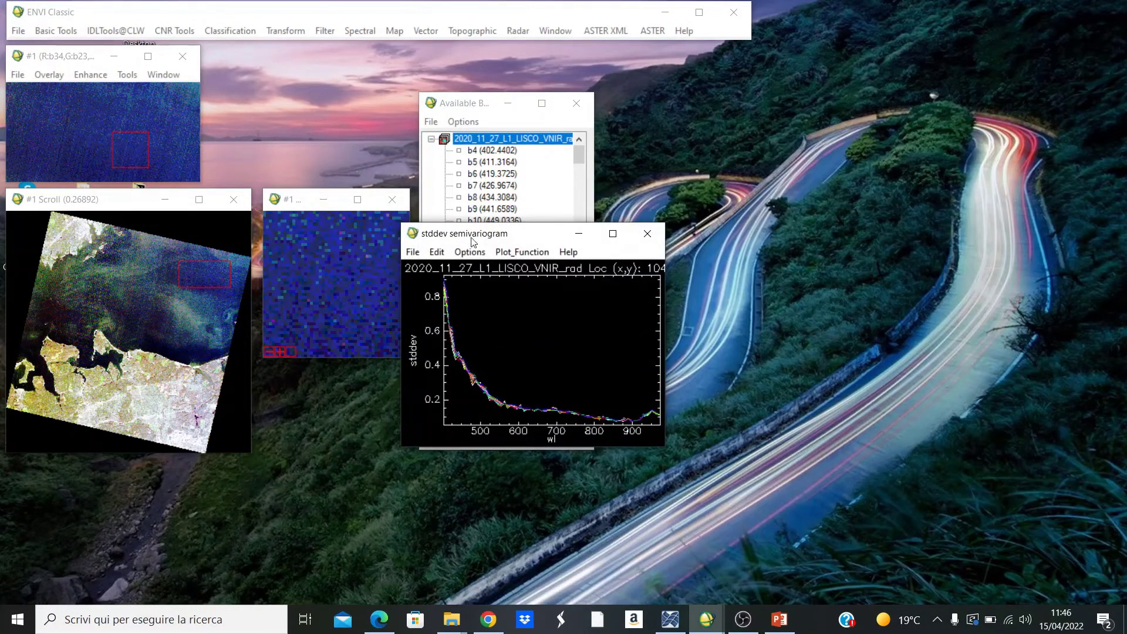
# Step: Export the semivariogram plots to ASCII, selecting the 31 (63 bands) plot
pyautogui.click(413, 253)
pyautogui.moveTo(451, 284)
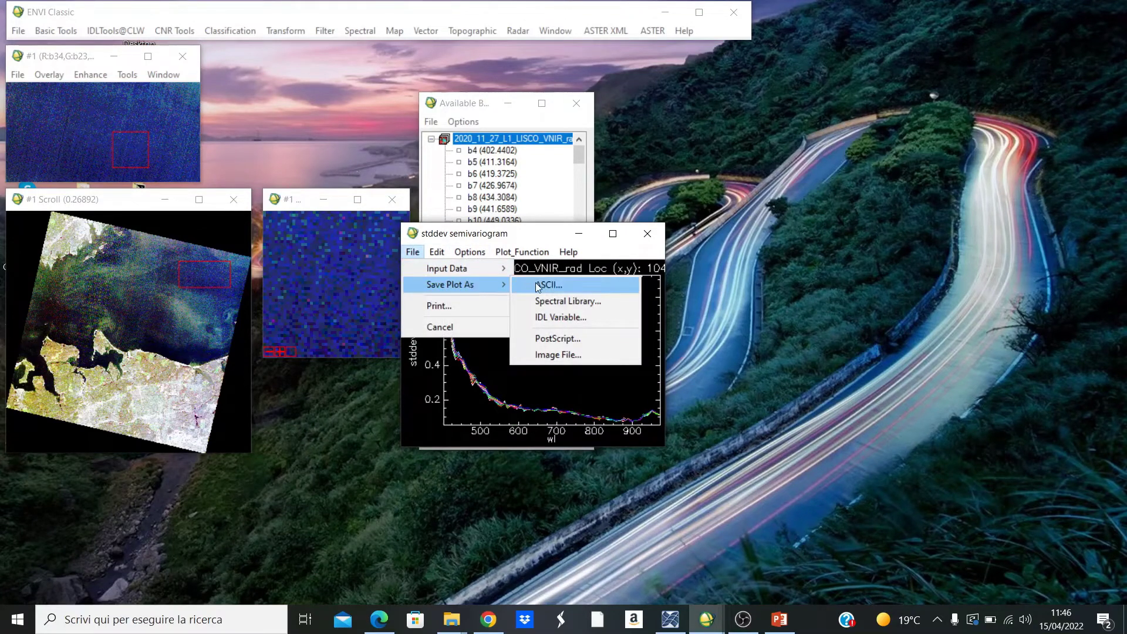
pyautogui.click(548, 285)
pyautogui.click(445, 238)
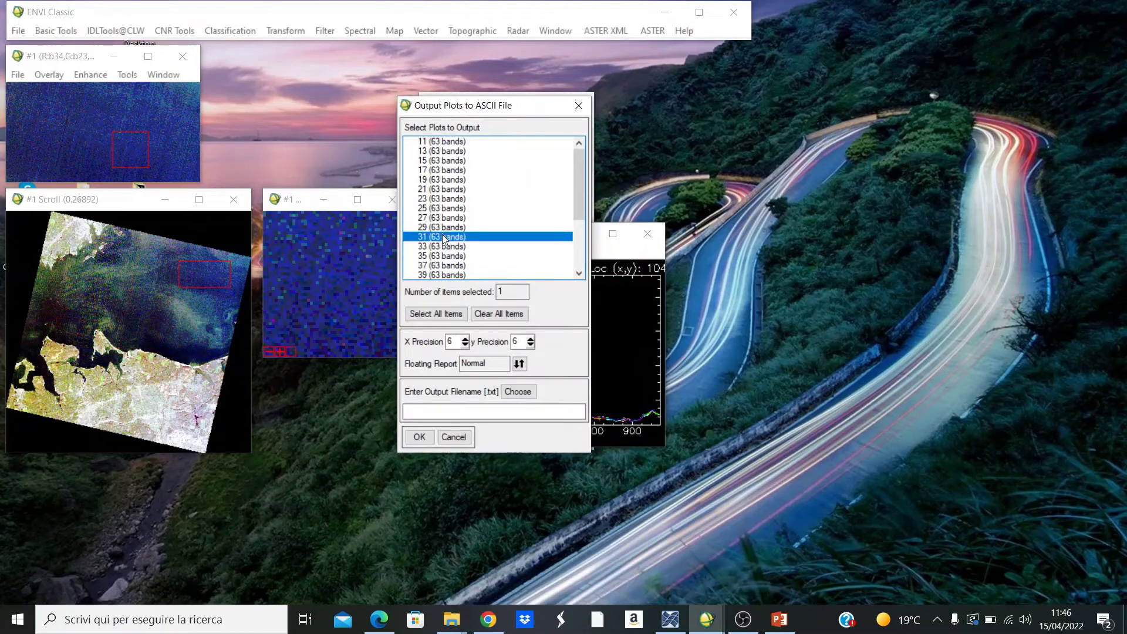